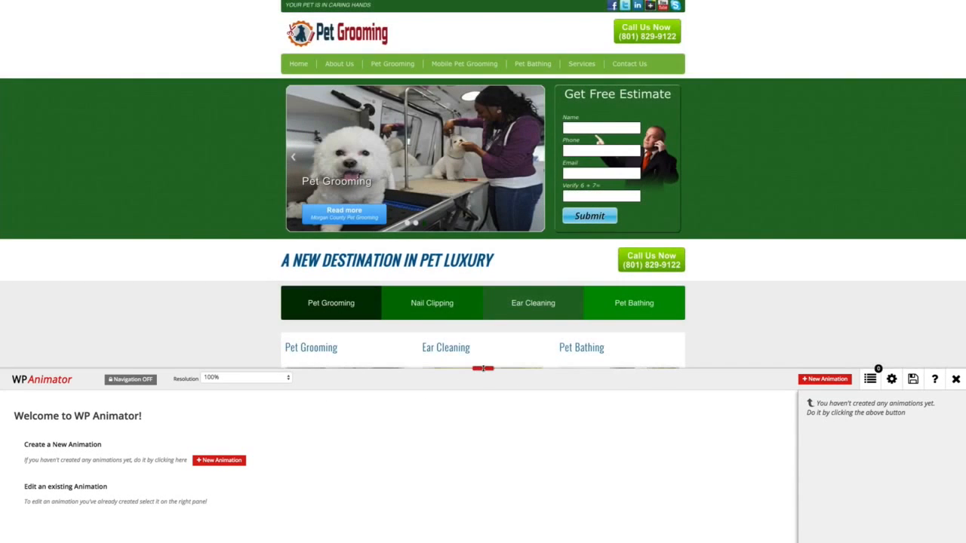
Step: Try a custom preview resolution for the page and return it to 100%
mouse_move(483, 368)
left_mouse_down()
mouse_move(483, 268)
mouse_move(483, 367)
left_mouse_up()
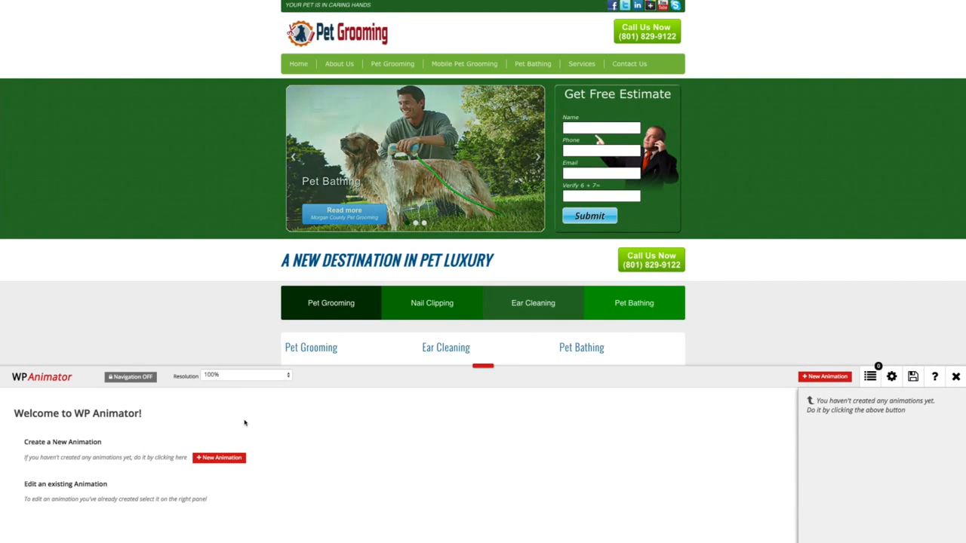
left_click(225, 376)
left_click(215, 384)
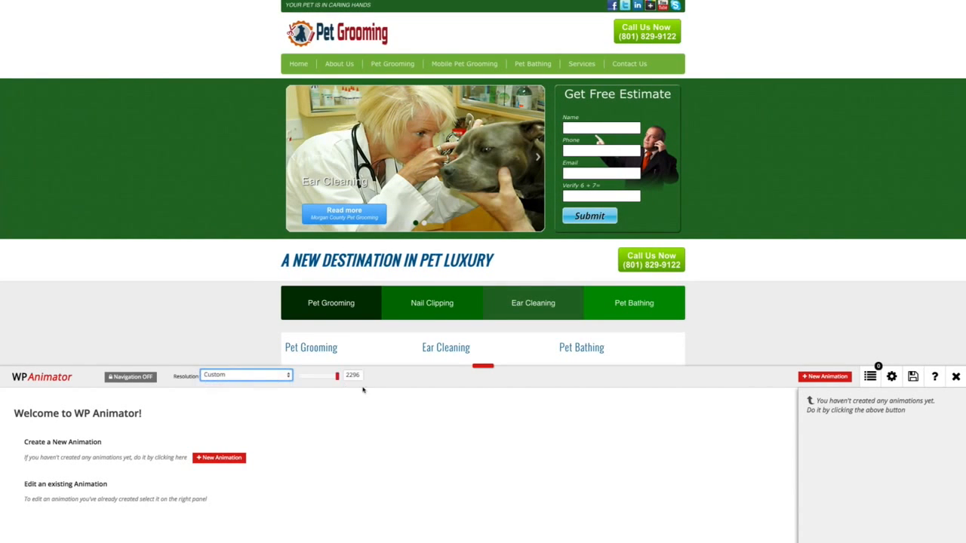
mouse_move(337, 377)
left_mouse_down()
mouse_move(302, 375)
mouse_move(349, 378)
left_mouse_up()
left_click(271, 375)
left_click(273, 364)
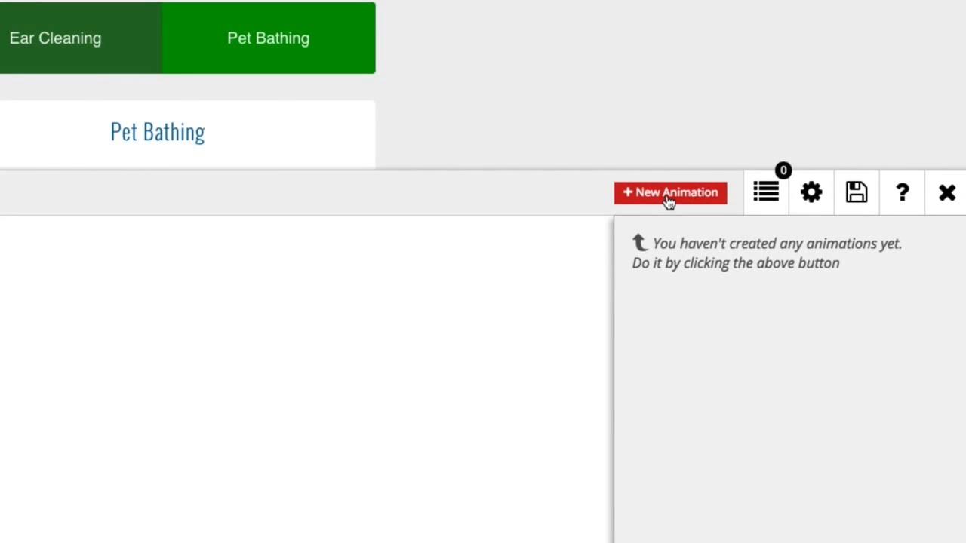
Step: Create a new animation named "Logo Animation" and target the Pet Grooming logo image in the page header
left_click(669, 193)
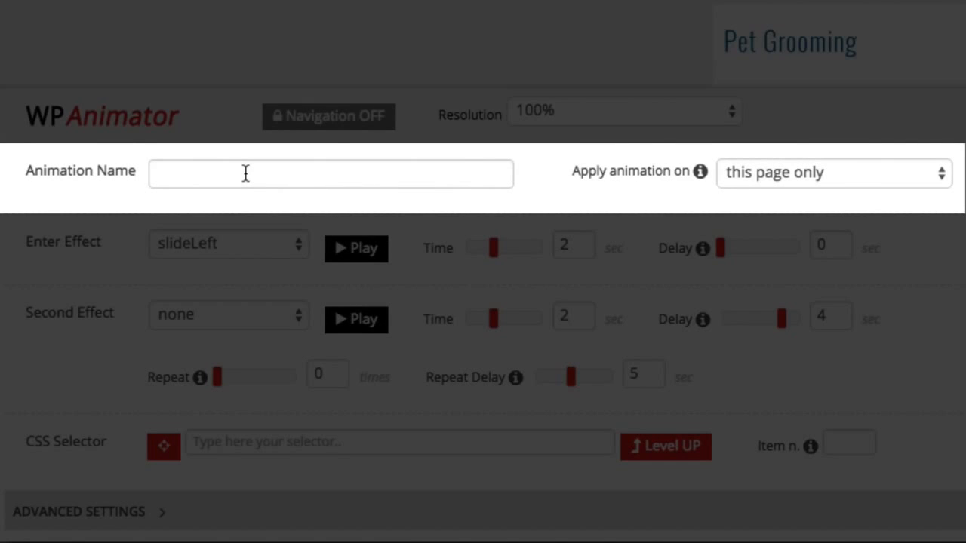
left_click(246, 174)
type("Logo Anim")
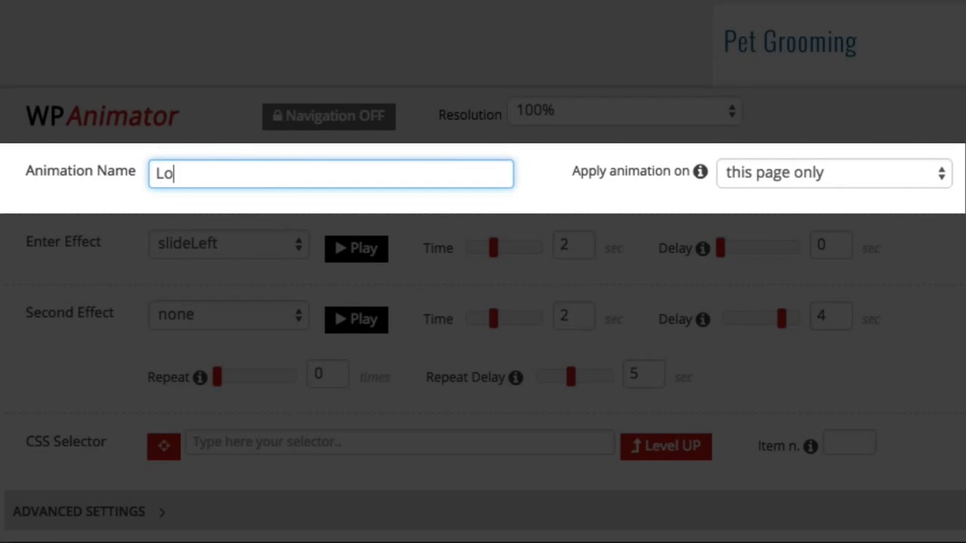
type("ation")
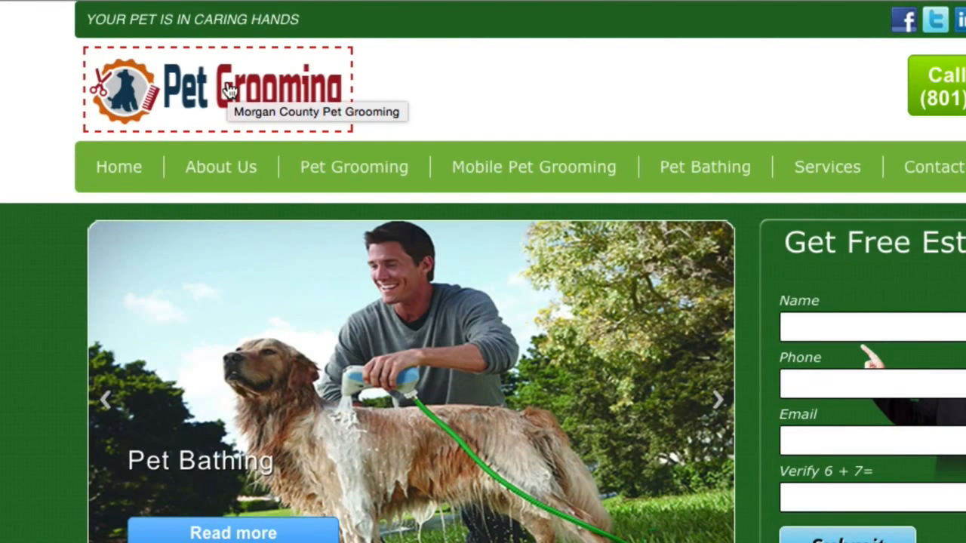
left_click(230, 91)
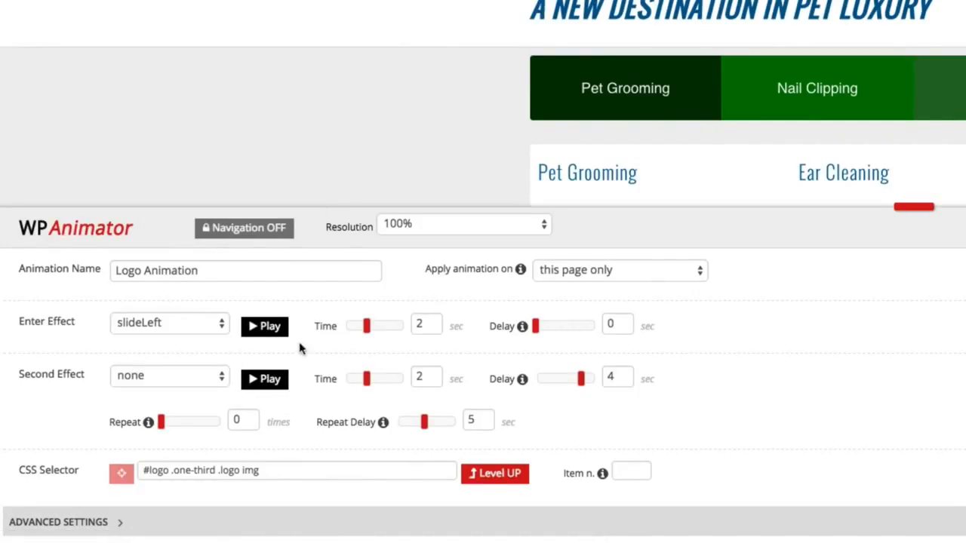
Step: Try the bounce, scaleVBounce and creative6 enter effects on the logo
left_click(180, 324)
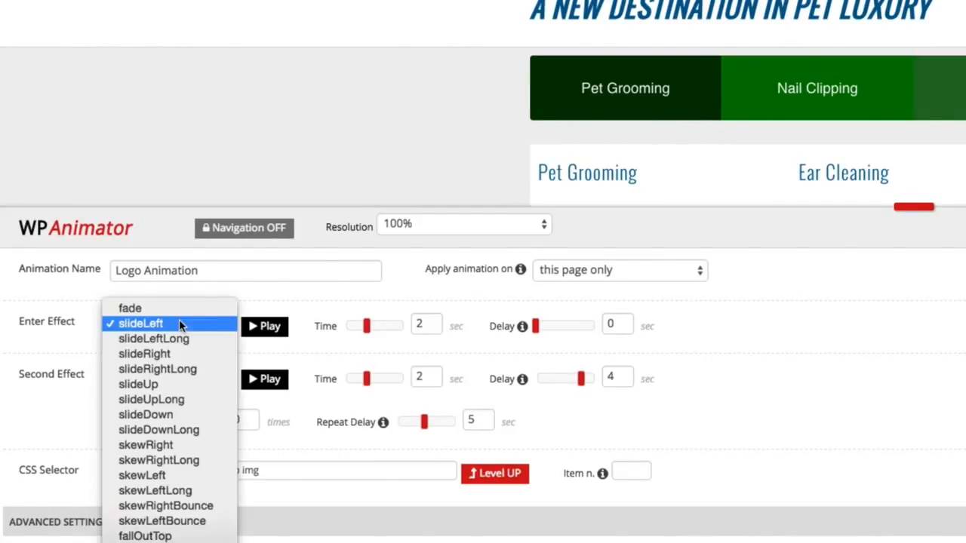
scroll(177, 355, "down", 10)
scroll(176, 385, "down", 1)
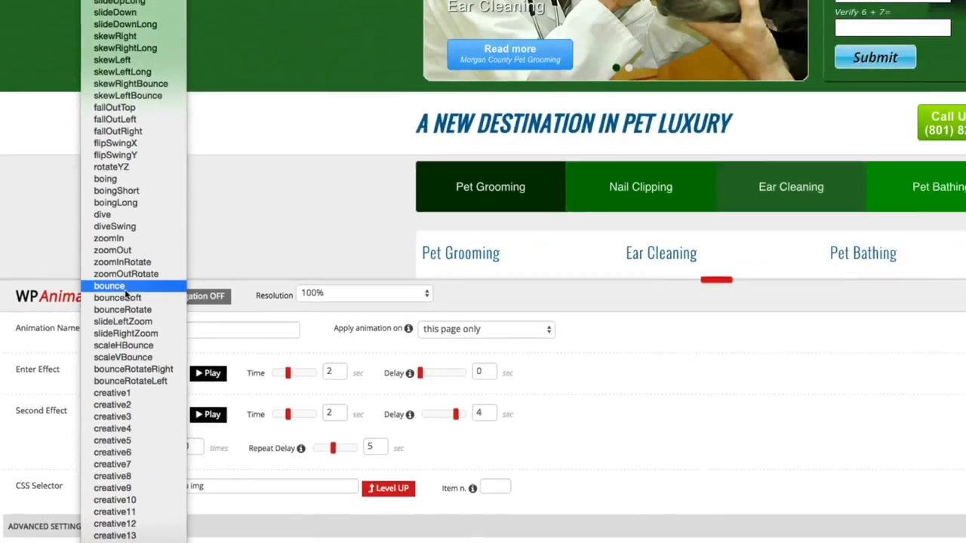
left_click(151, 215)
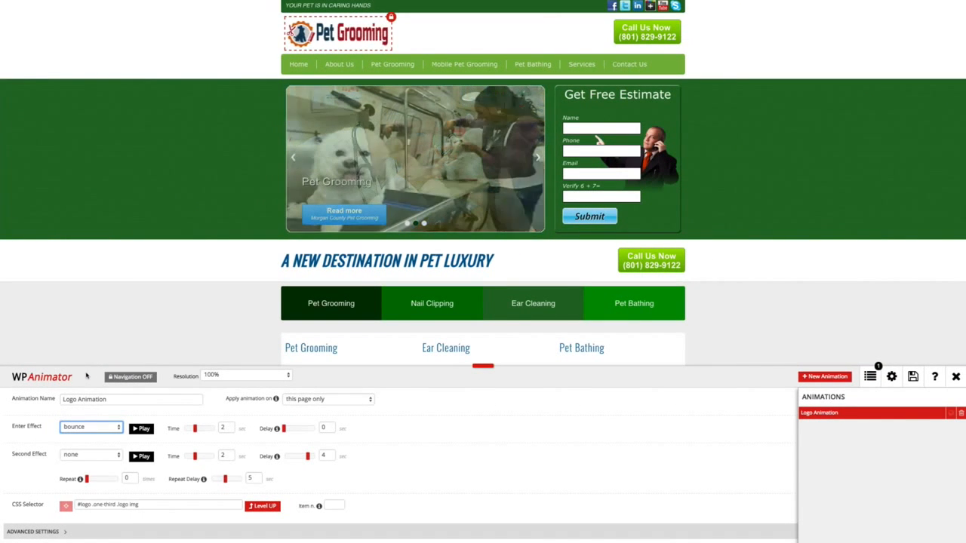
left_click(94, 427)
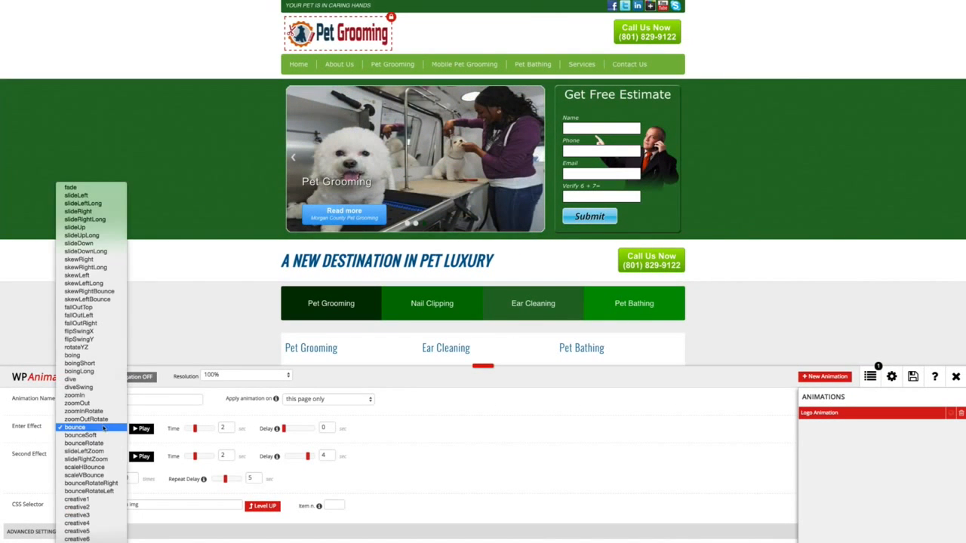
left_click(102, 477)
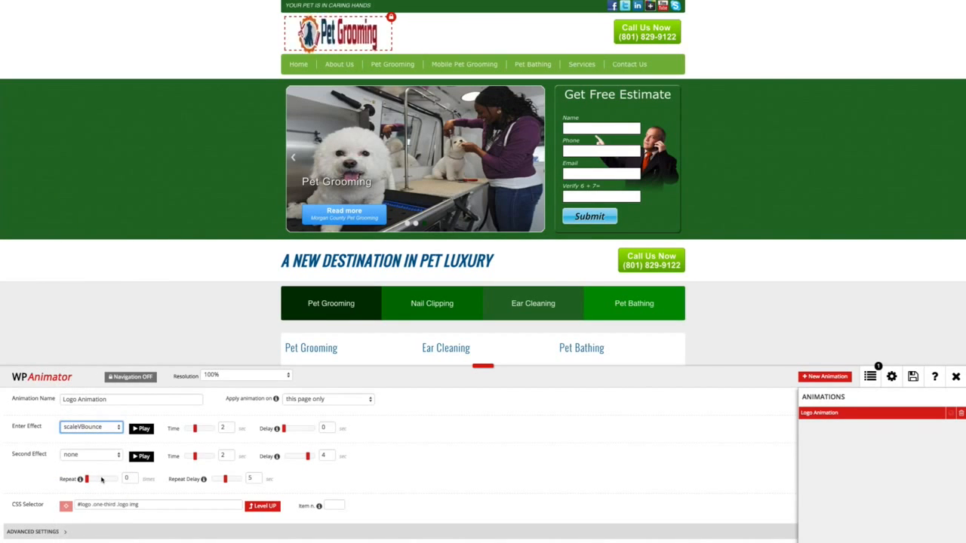
left_click(95, 428)
left_click(88, 491)
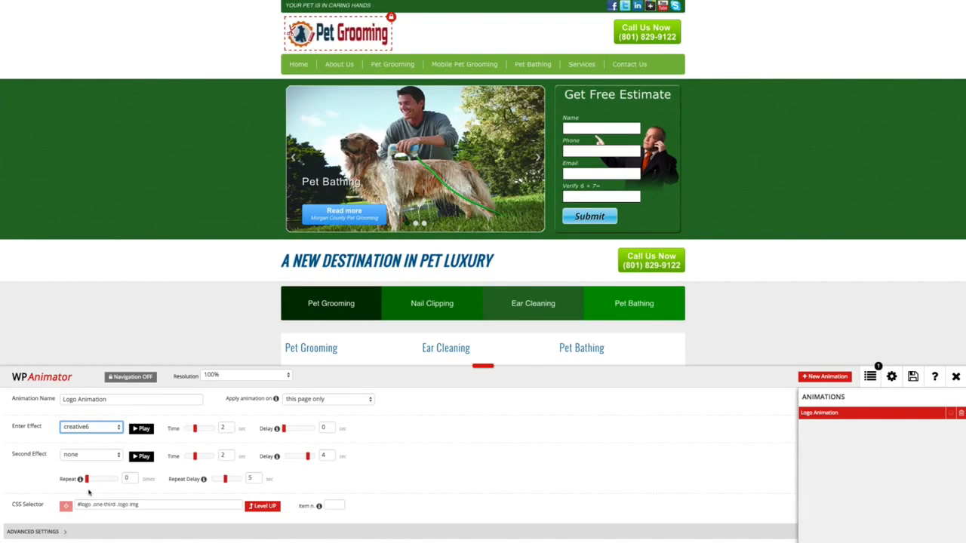
Step: Set the logo's enter effect to scaleVBounce and preview it
left_click(97, 431)
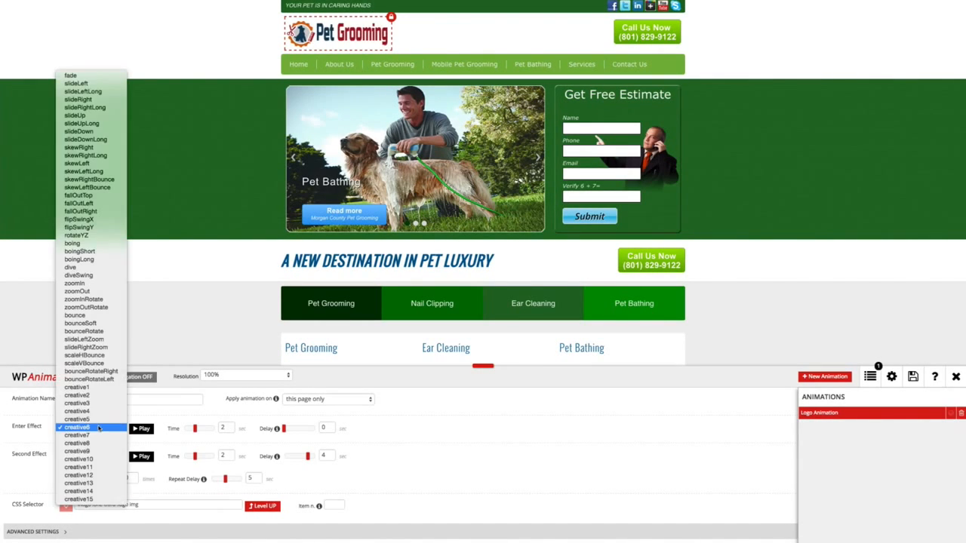
left_click(97, 366)
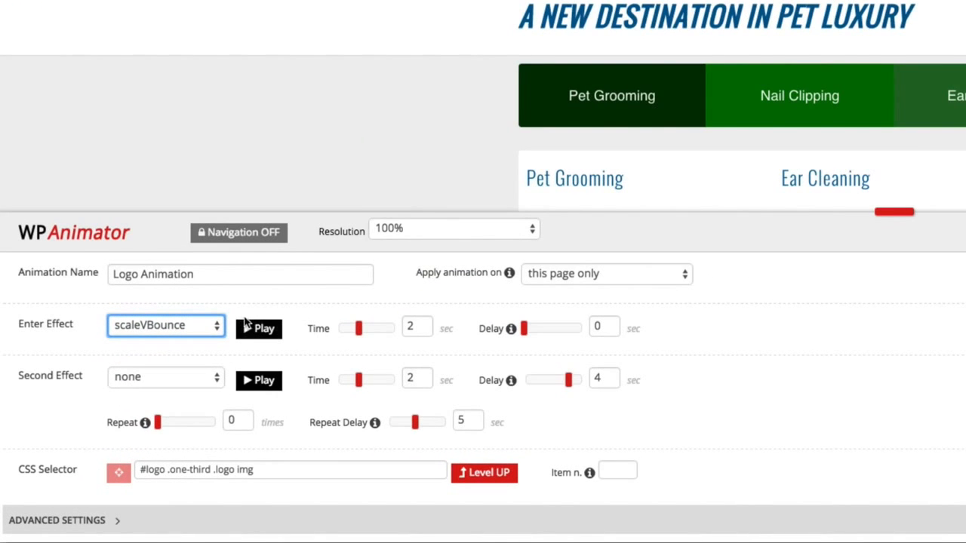
left_click(256, 335)
left_click(257, 335)
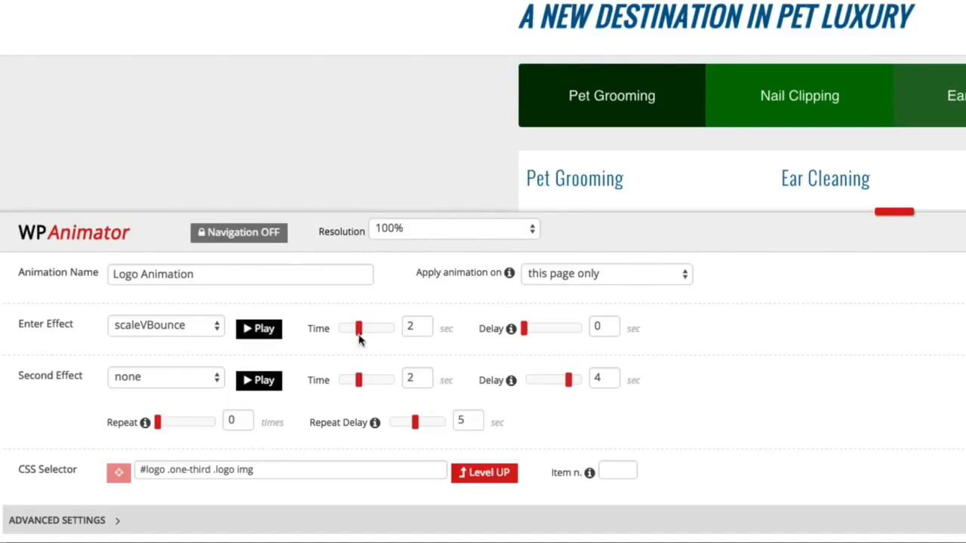
Step: Try a 20-second time for the enter effect and return it to 2 seconds
left_click_drag(359, 335, 397, 335)
double_click(417, 327)
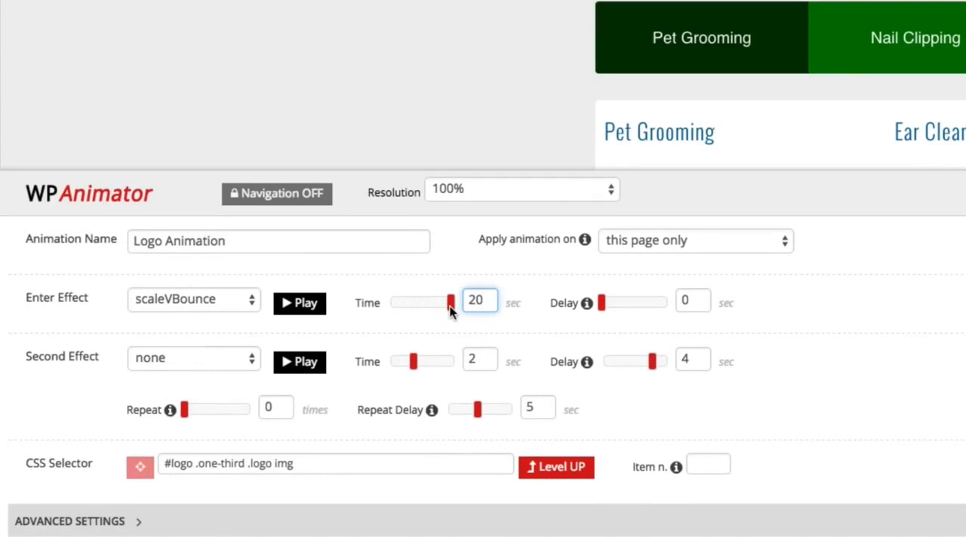
left_click_drag(450, 311, 417, 314)
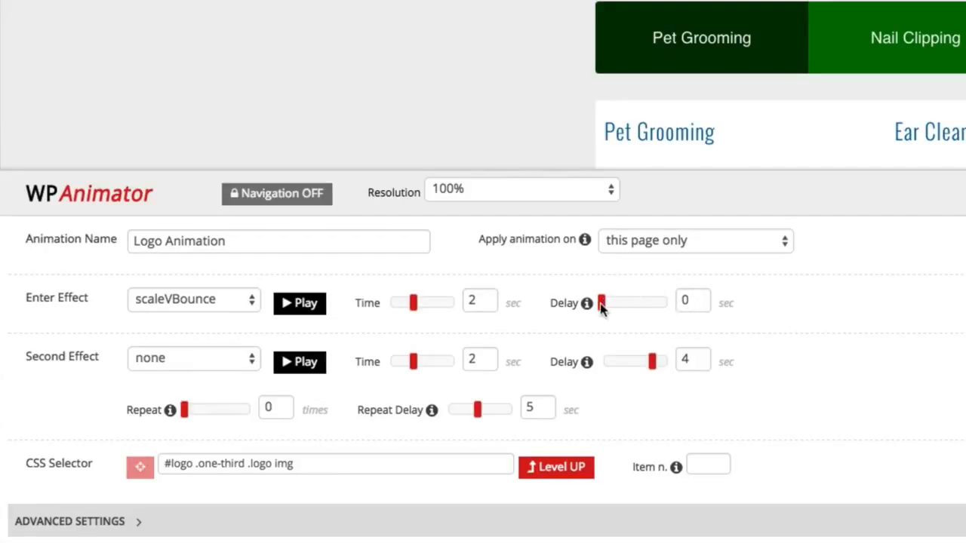
Step: Set the enter effect's delay to 20 seconds
left_click_drag(603, 306, 677, 301)
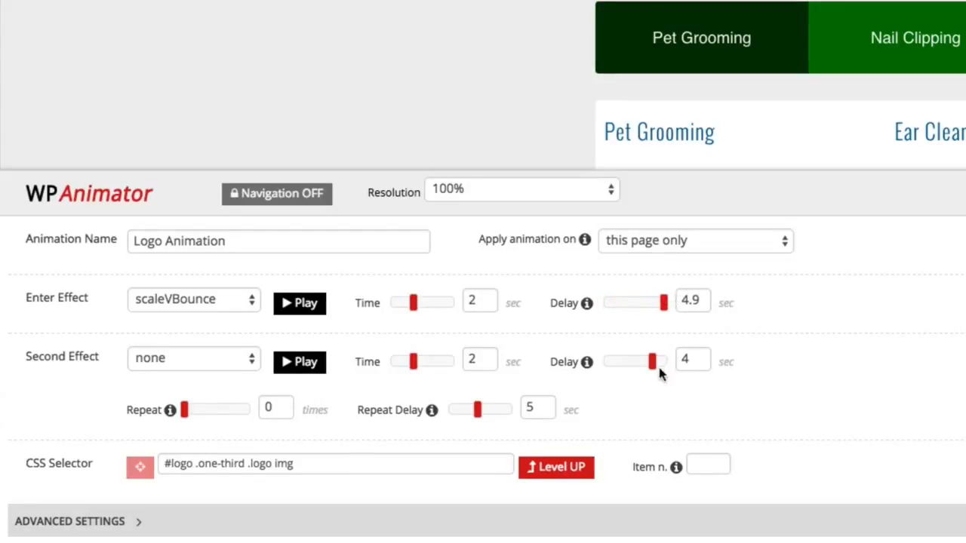
double_click(690, 300)
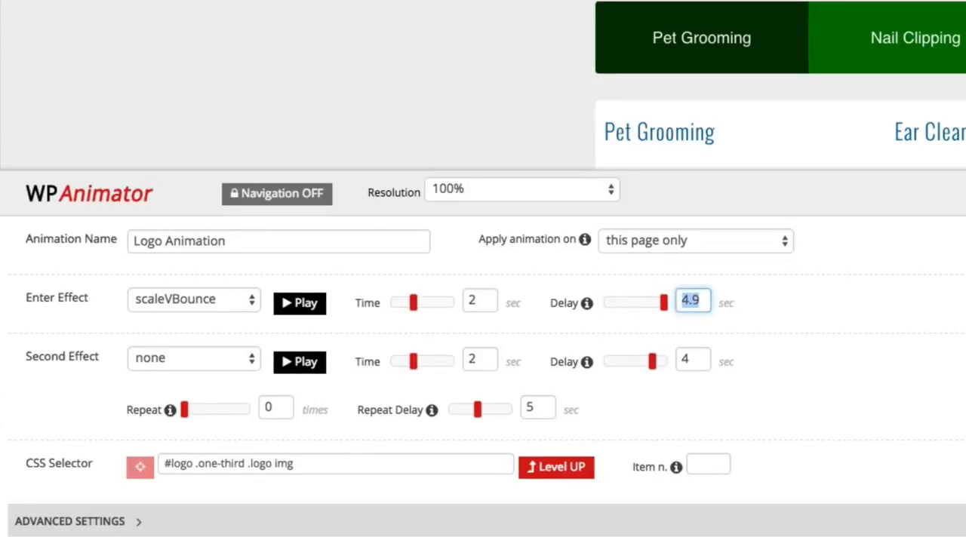
type("20")
Step: Set the logo's second effect to shakeRotate and preview it
left_click(188, 354)
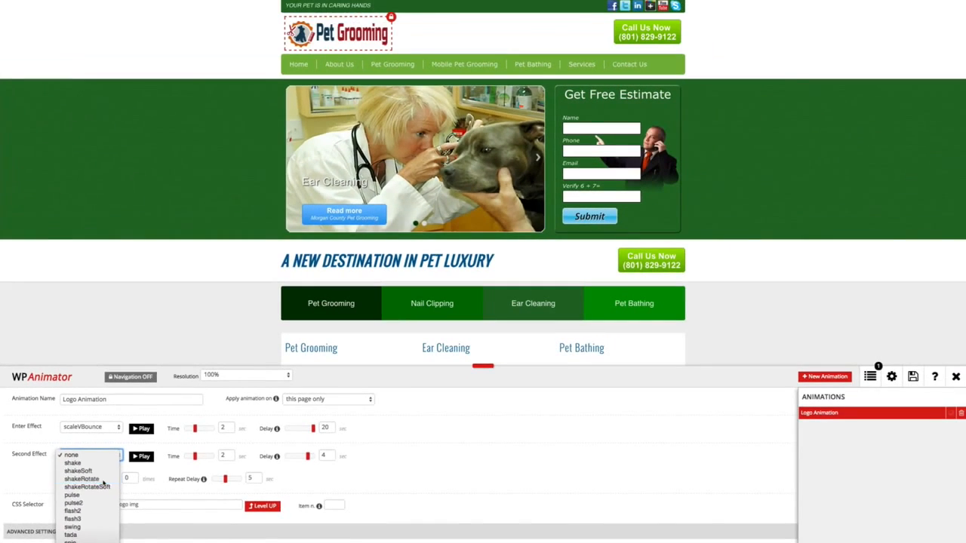
left_click(189, 409)
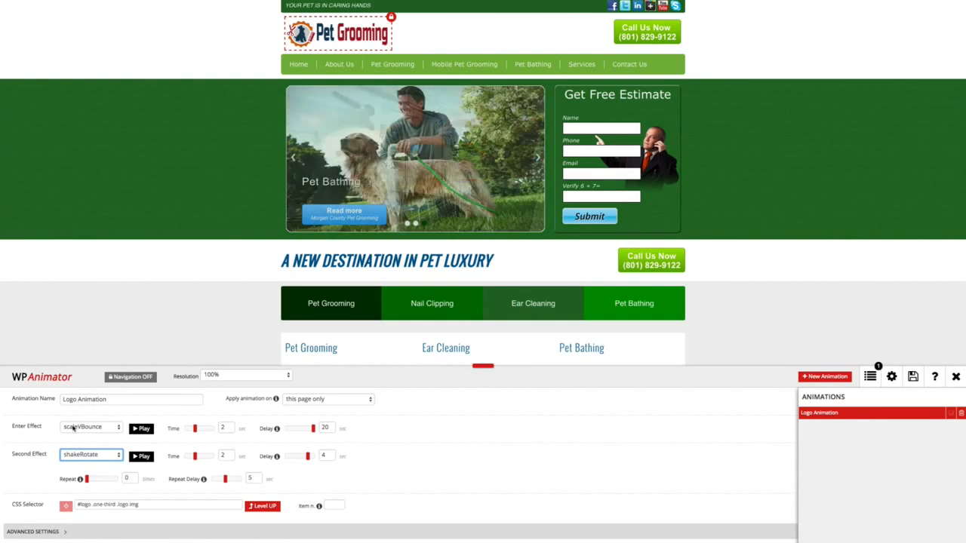
left_click(142, 456)
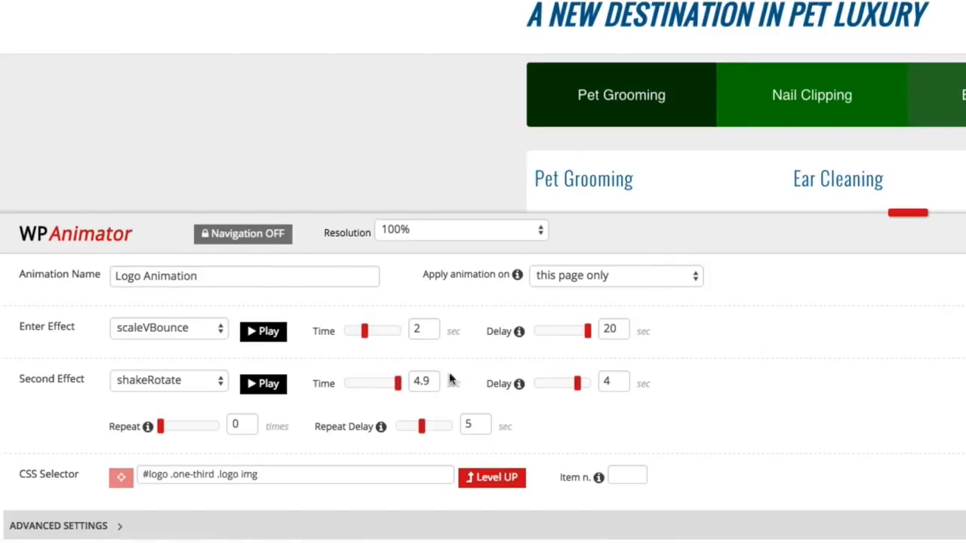
Step: Set the second effect's time to 2.4 seconds, its repeat count to 50 and its repeat delay to 5.6 seconds
double_click(424, 384)
left_click_drag(398, 390, 369, 391)
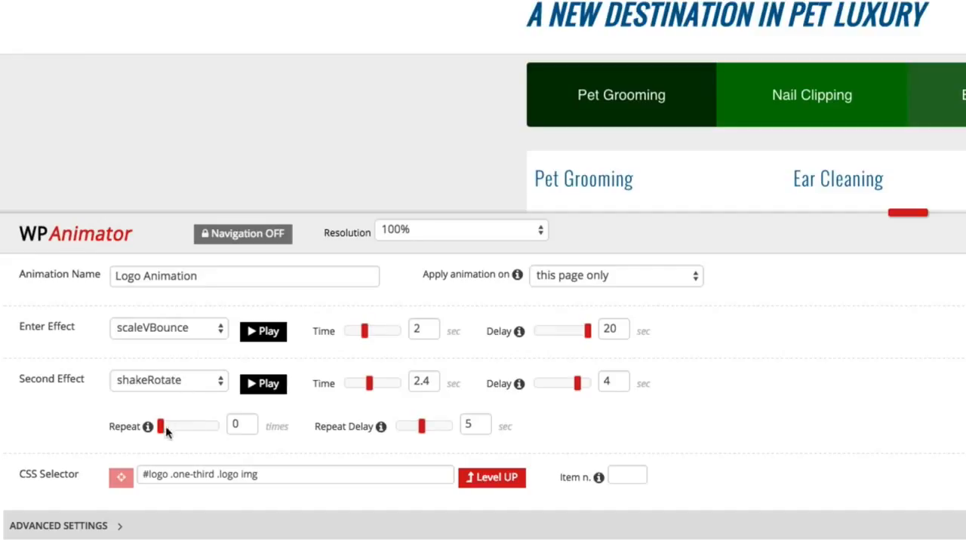
left_click_drag(163, 434, 225, 427)
mouse_move(422, 427)
left_mouse_down()
mouse_move(450, 428)
mouse_move(394, 436)
mouse_move(426, 434)
left_mouse_up()
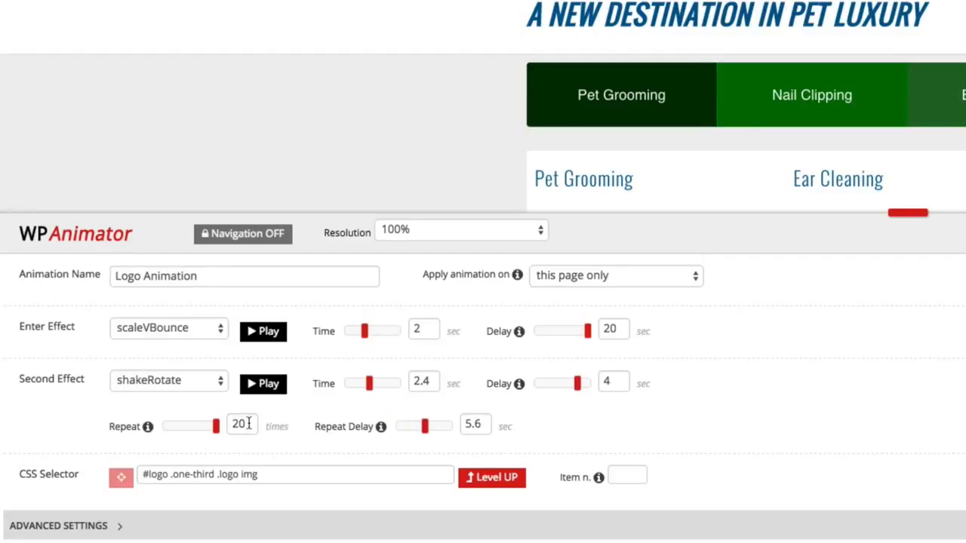
left_click_drag(248, 424, 218, 427)
type("5")
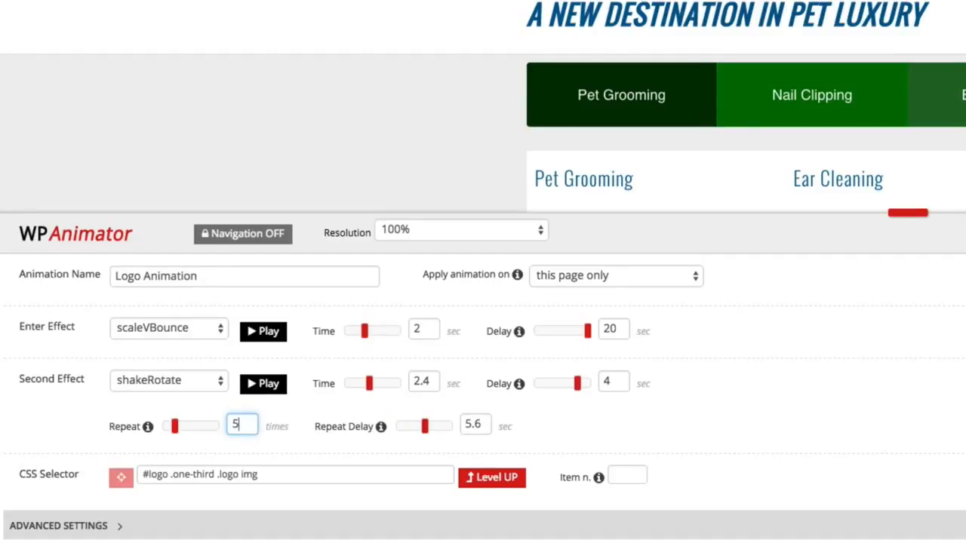
type("0")
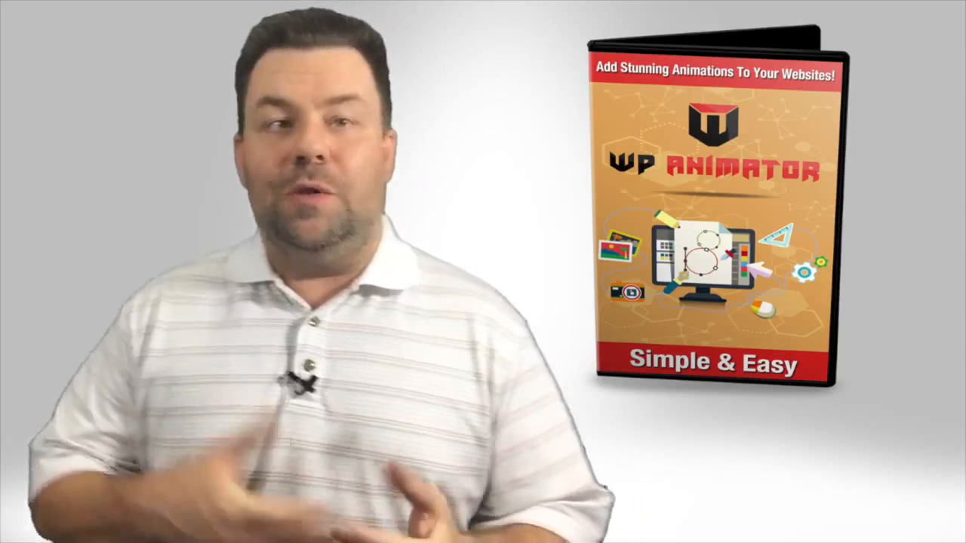